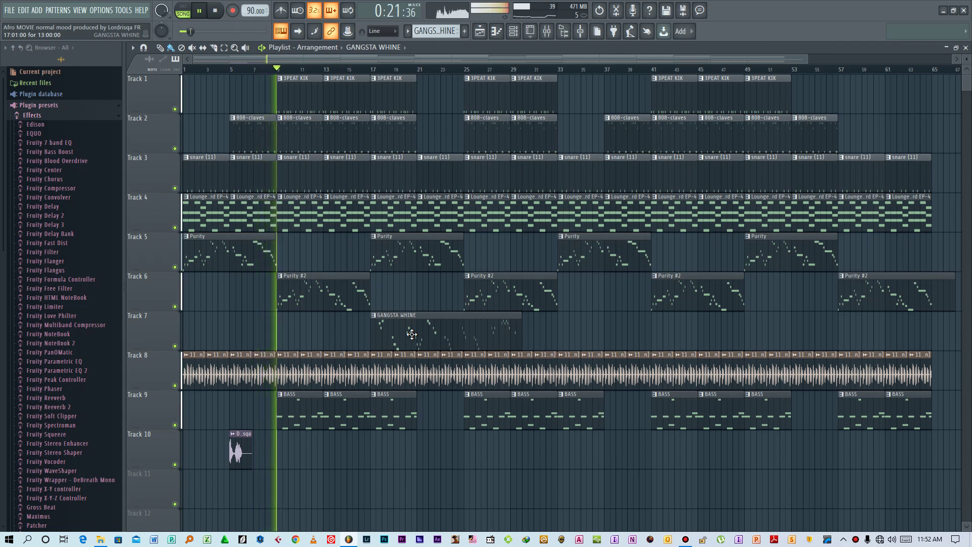
- Stop the song, show the step sequence of the 3PEAT KIK pattern in the channel rack and play it on its own
key(space)
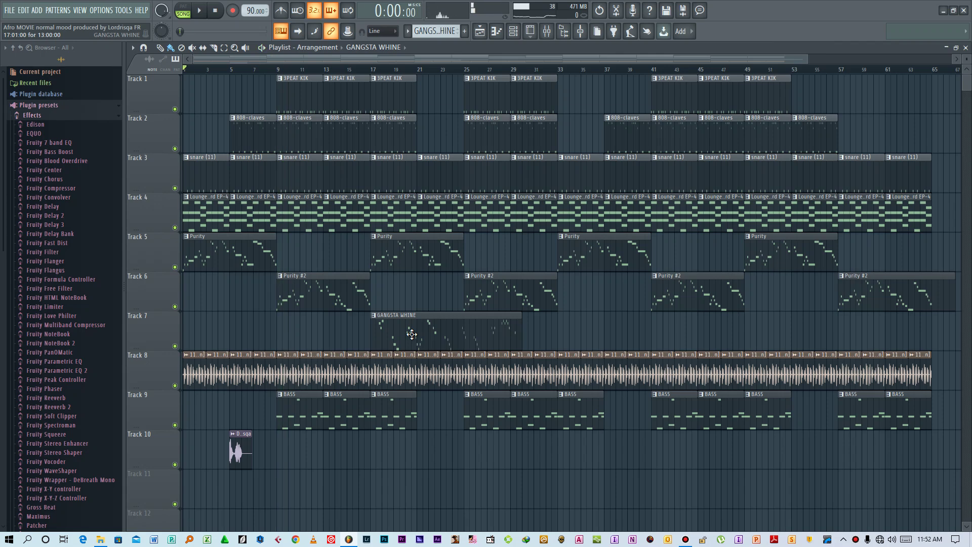
key(F6)
click(306, 93)
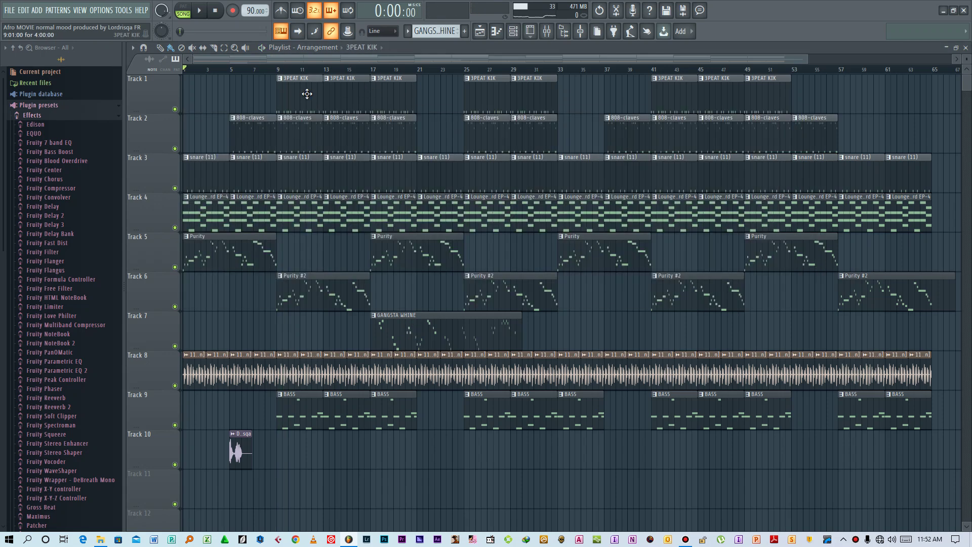
key(F6)
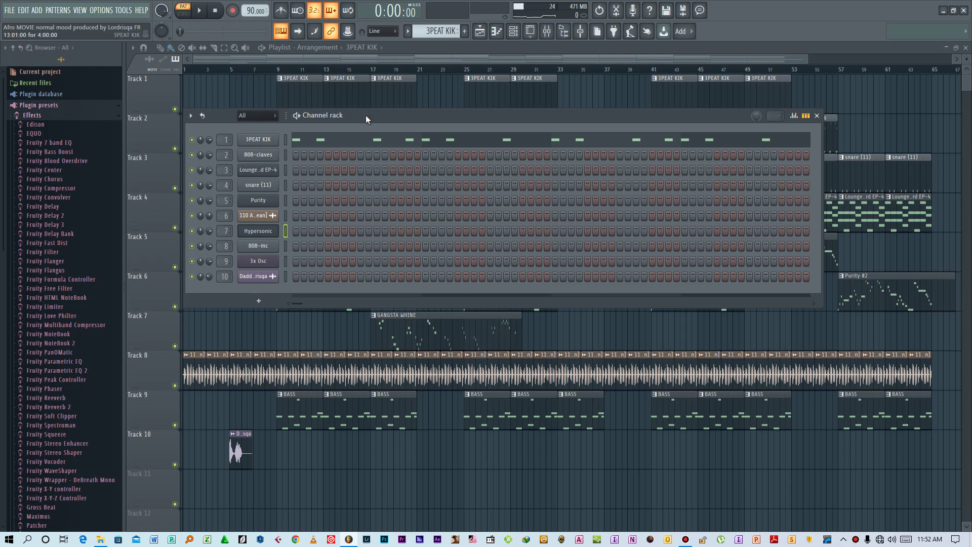
key(space)
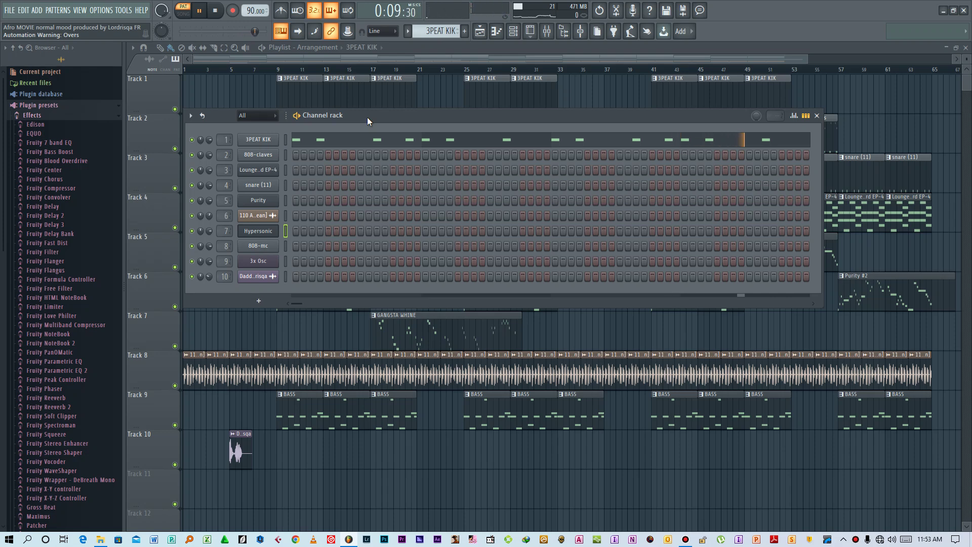
key(space)
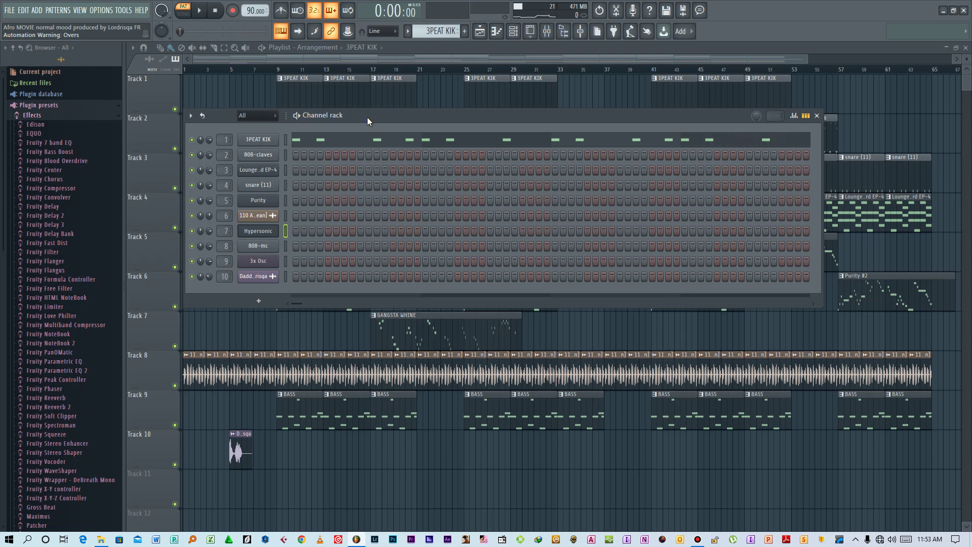
- Switch to the 808-claves pattern and play it on its own
scroll(431, 31, down, 1)
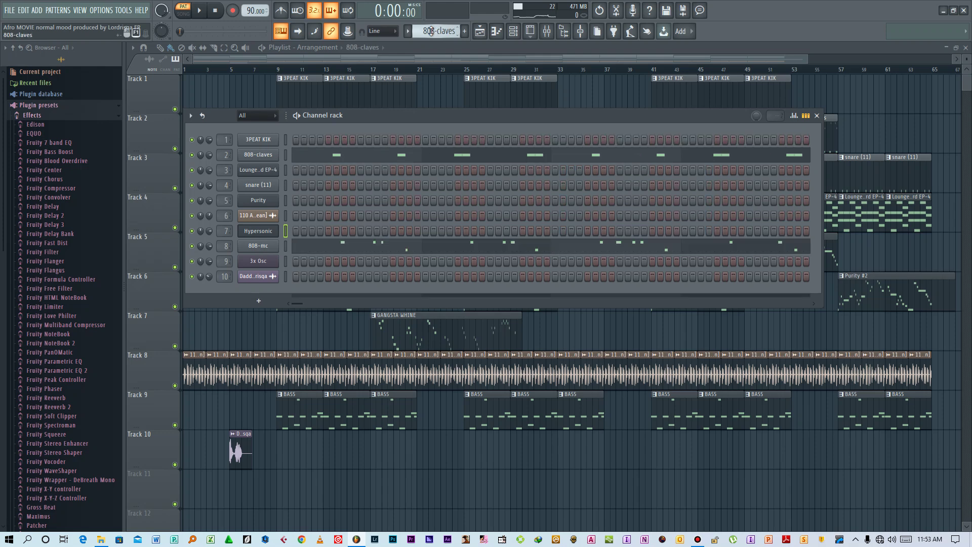
key(space)
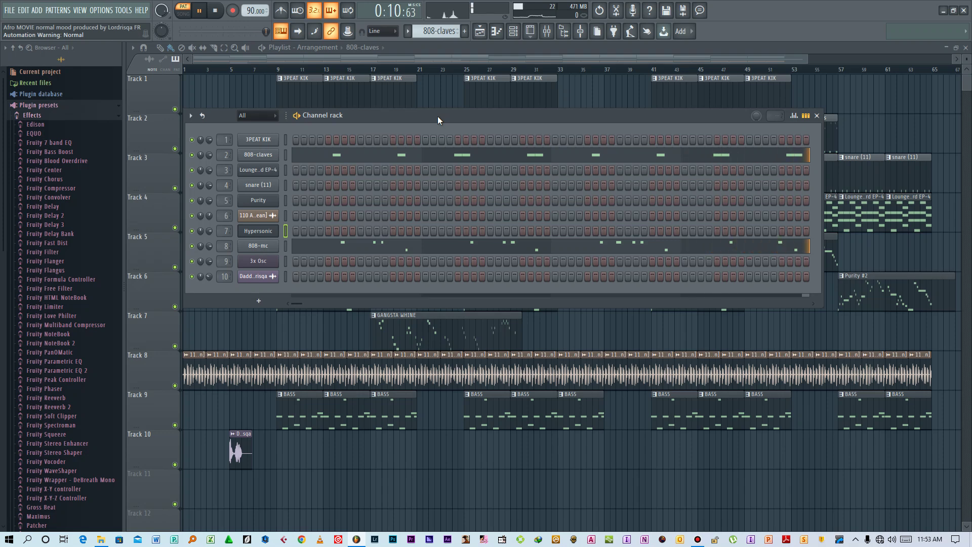
key(space)
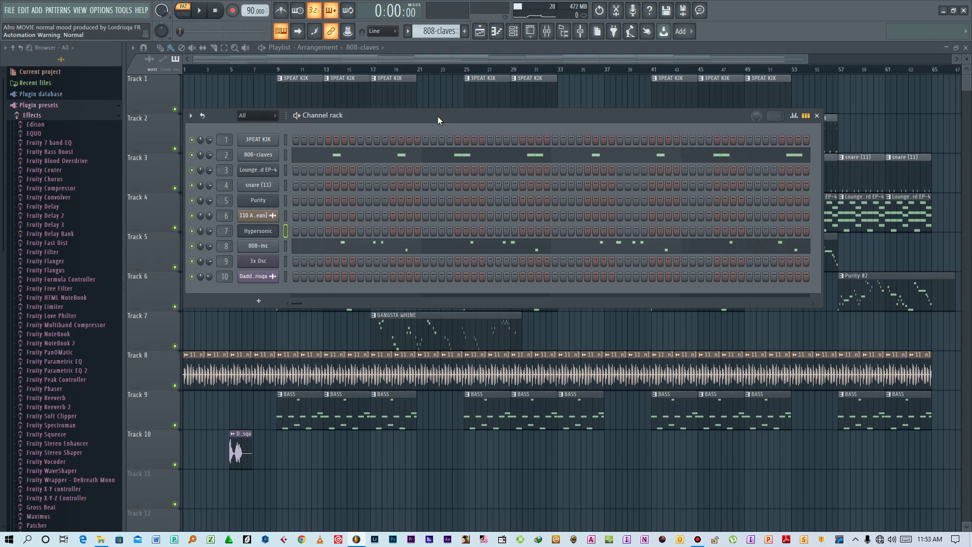
- Switch to the Lounge Lizard EP-4 pattern, inspect its electric piano instrument settings, and play the pattern
key(KP_Add)
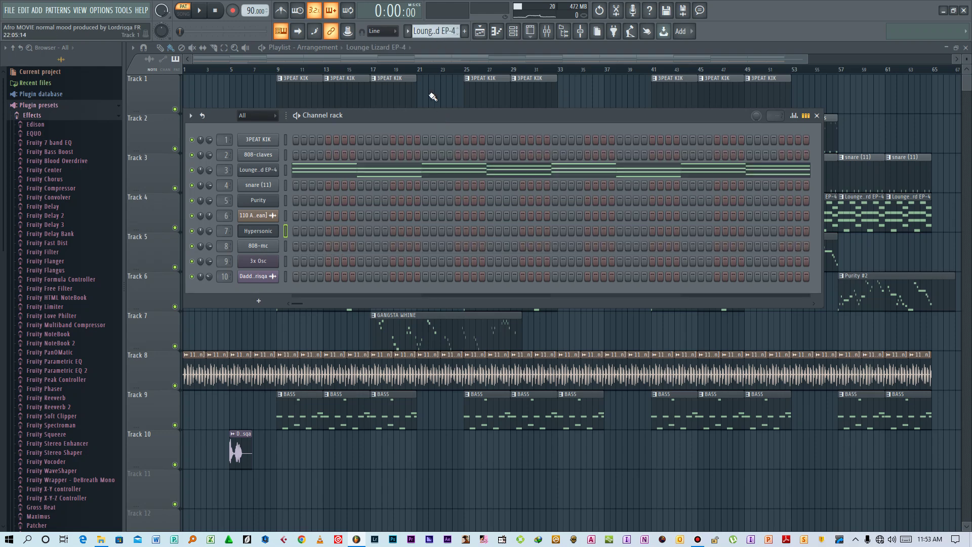
click(270, 172)
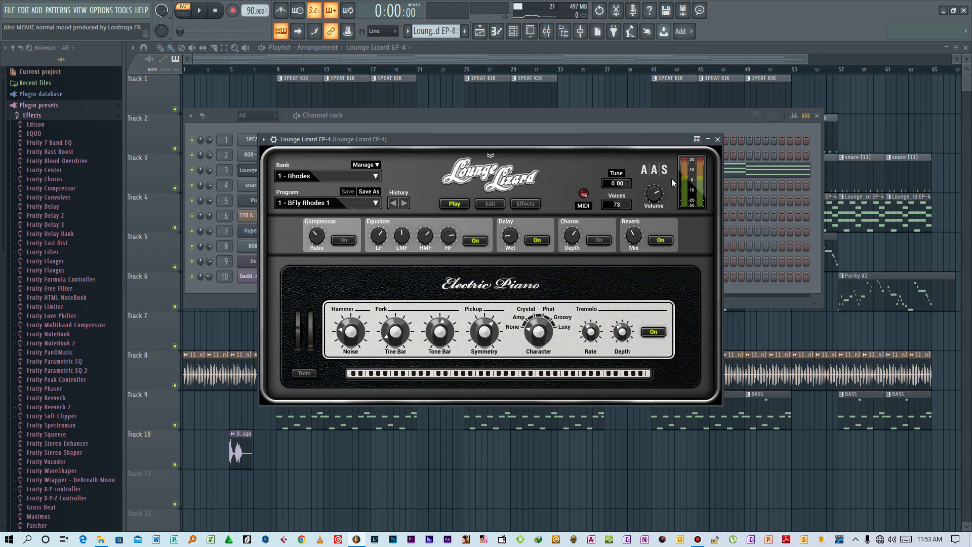
click(718, 140)
key(space)
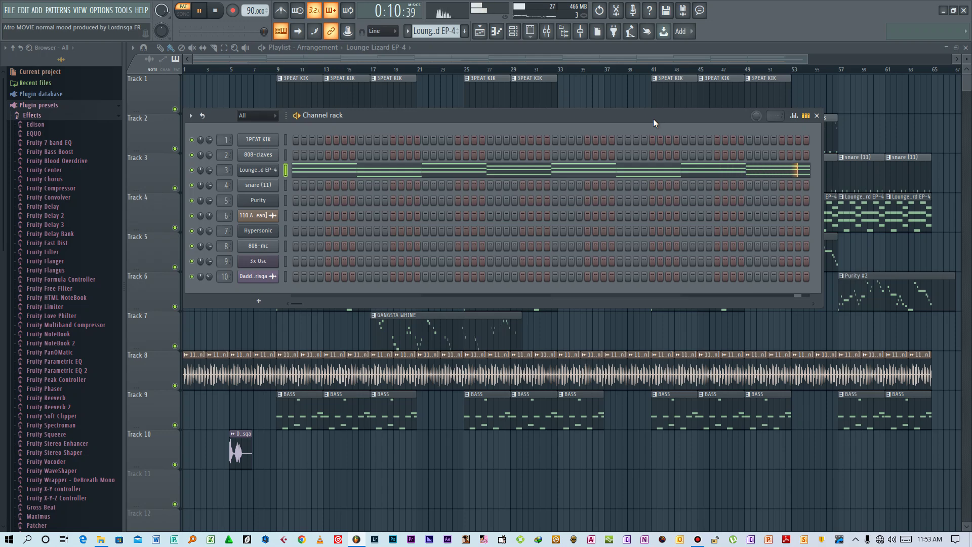
key(space)
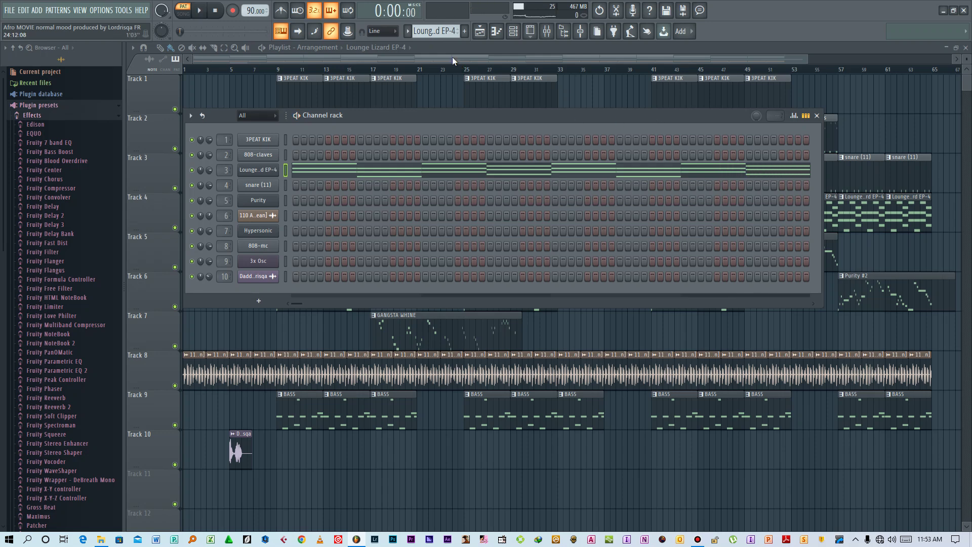
- Switch to the snare (11) pattern and listen to it on its own
scroll(436, 34, down, 1)
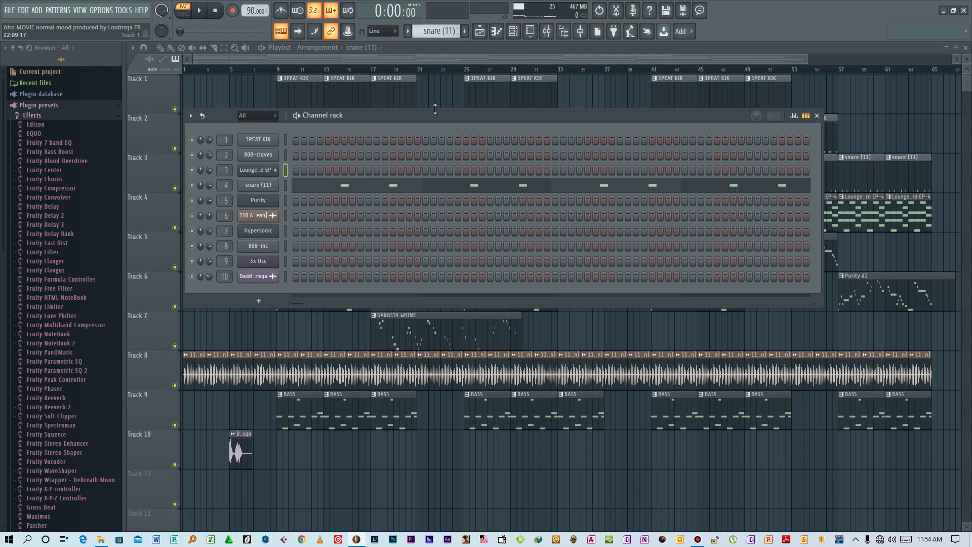
key(space)
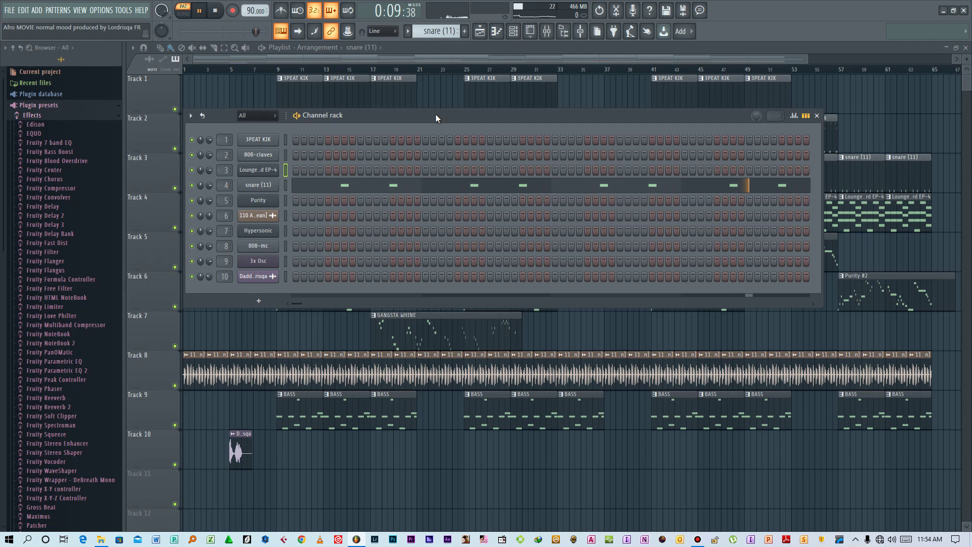
key(space)
- Switch to the Purity pattern and inspect the preset loaded in its Purity instrument
scroll(437, 33, up, 1)
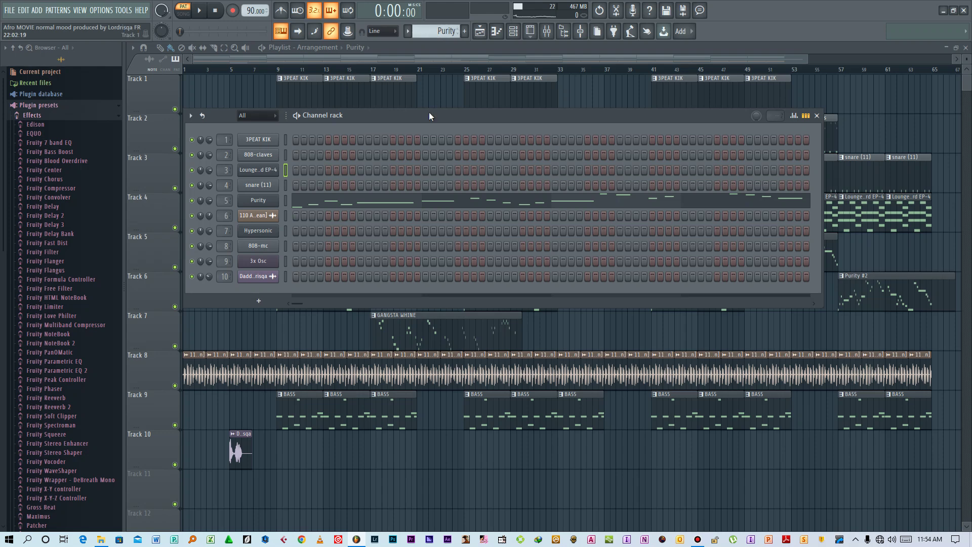
click(272, 203)
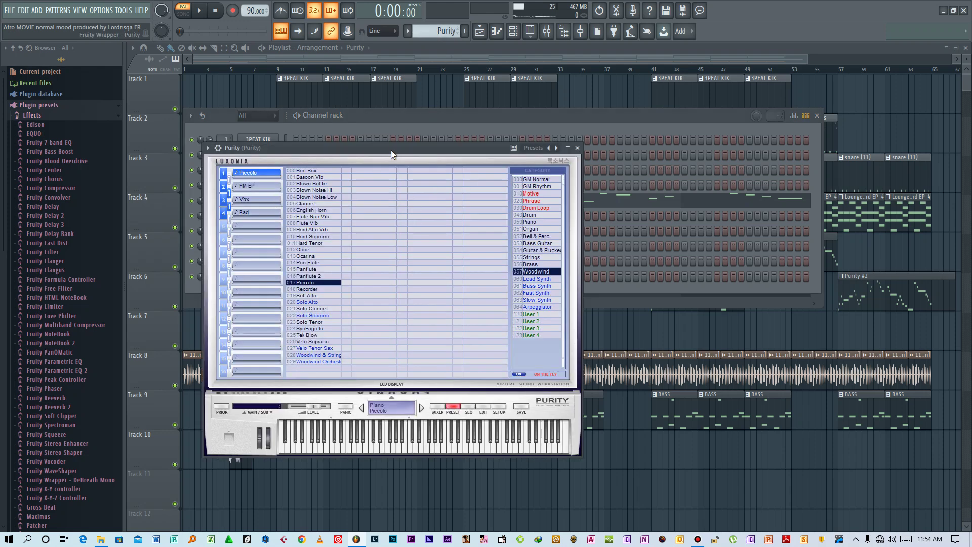
drag(391, 151, 420, 123)
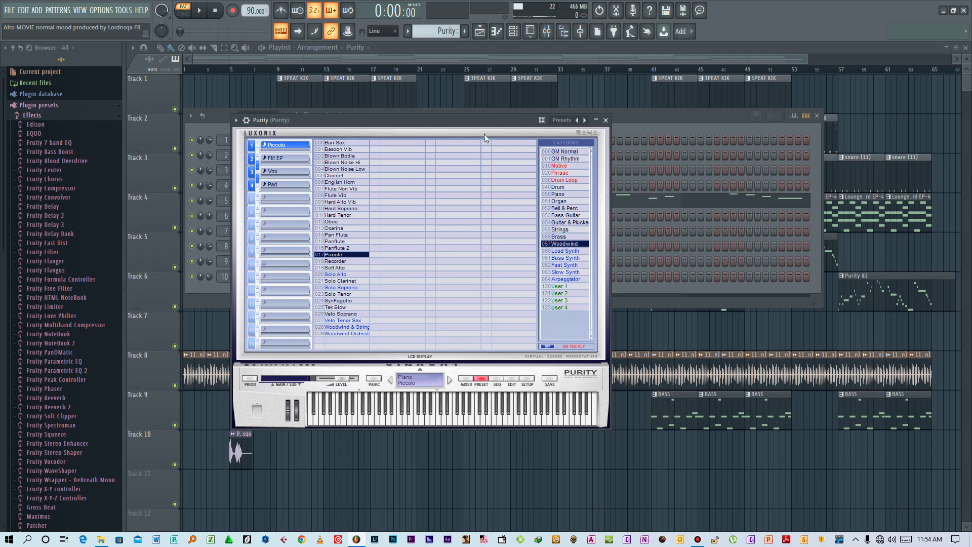
click(607, 120)
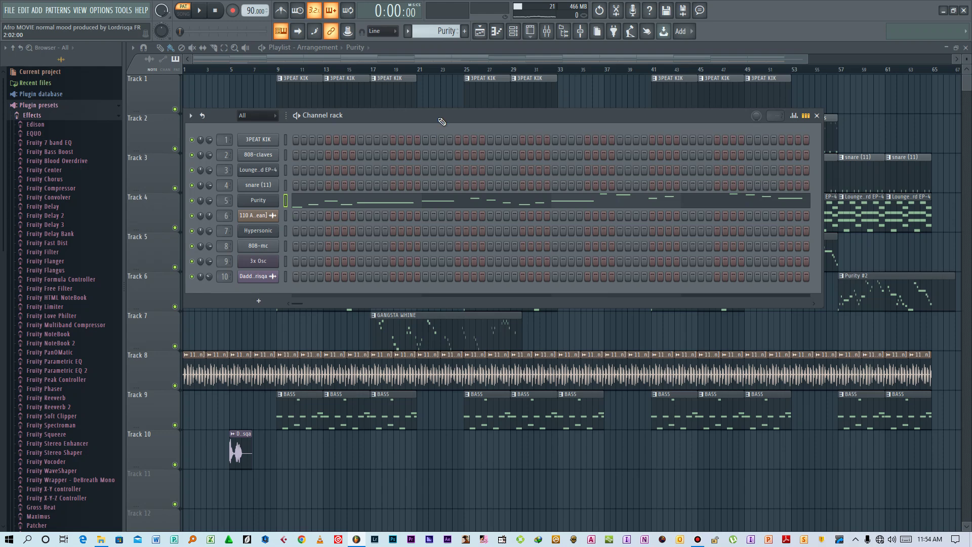
- Examine the Purity melody's notes in the piano roll while playing the pattern through
key(F7)
scroll(444, 126, up, 2)
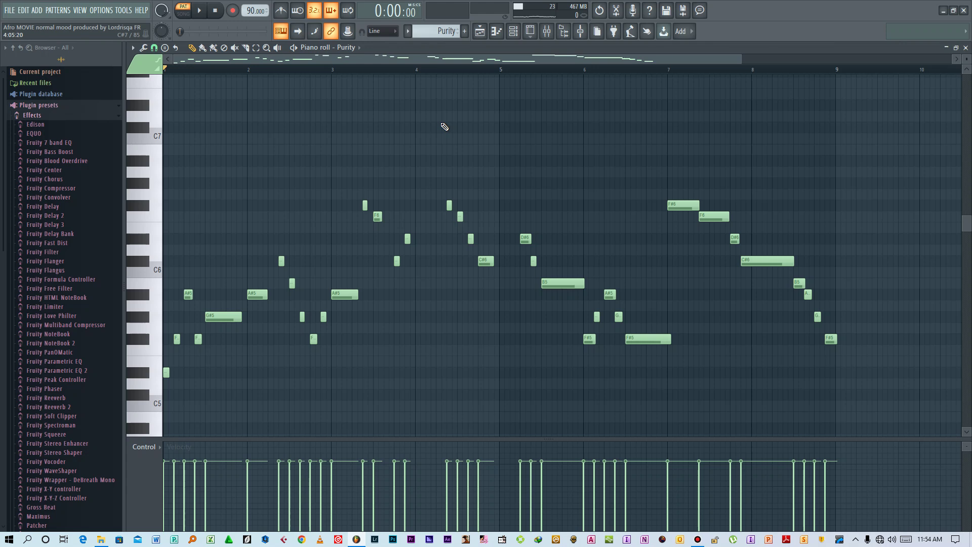
key(space)
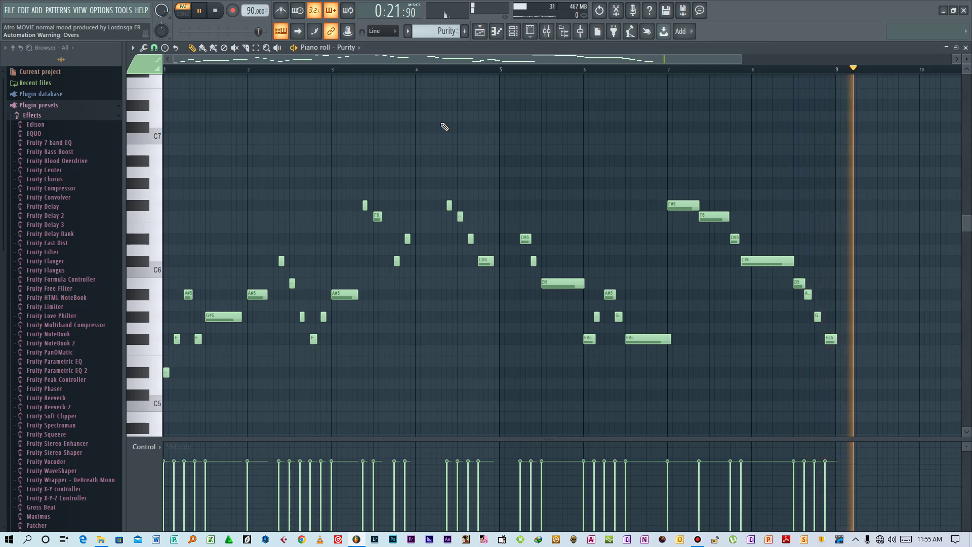
key(space)
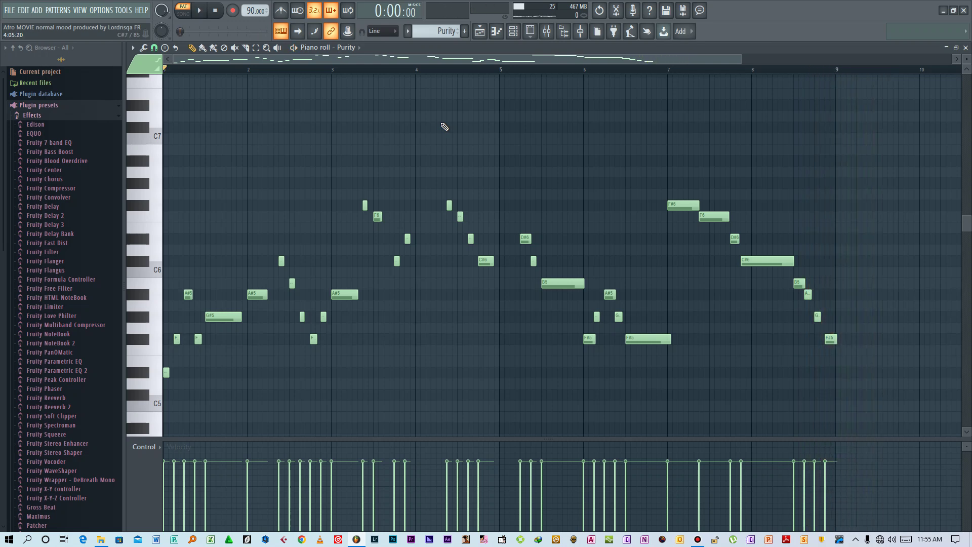
key(F7)
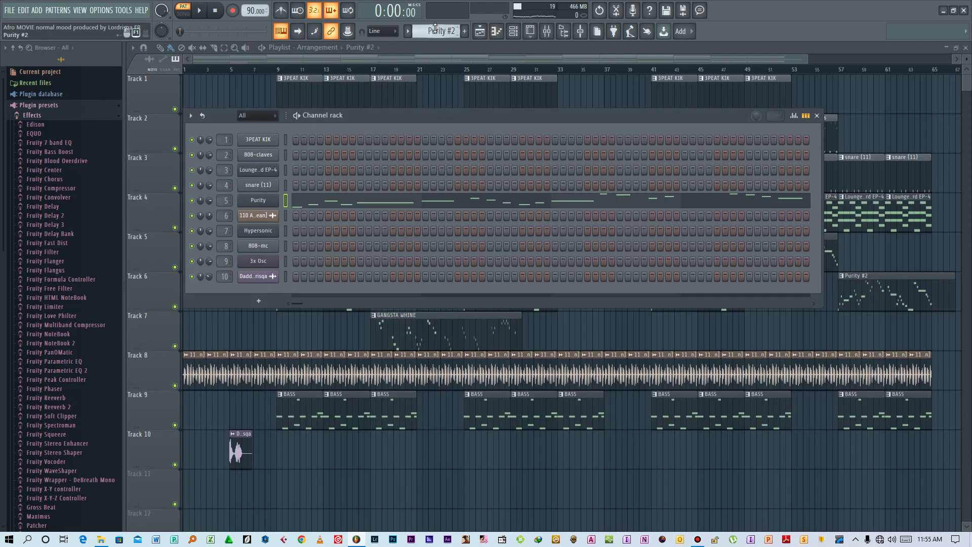
- Switch to the GANGSTA WHINE pattern and look up its patch under Soft Leads in the Hypersonic instrument
scroll(435, 31, down, 1)
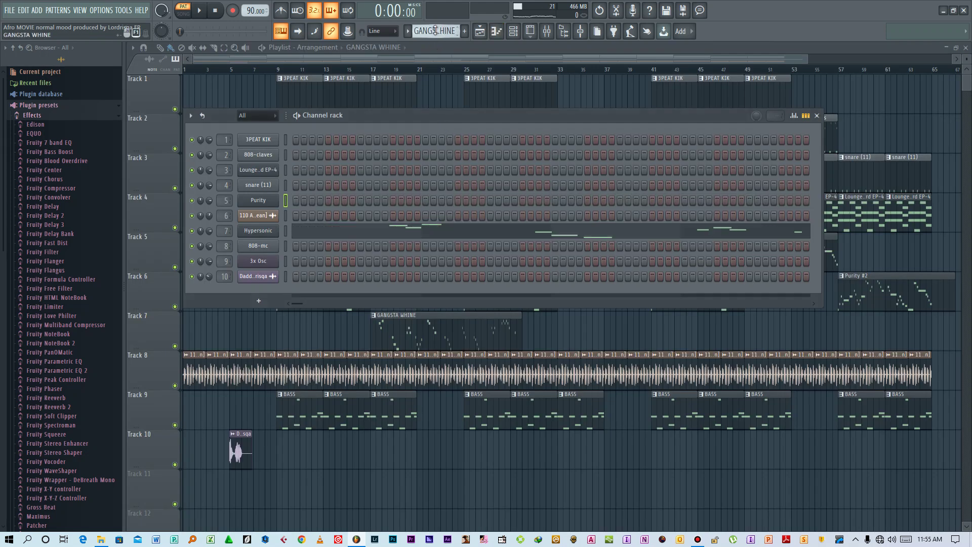
click(256, 230)
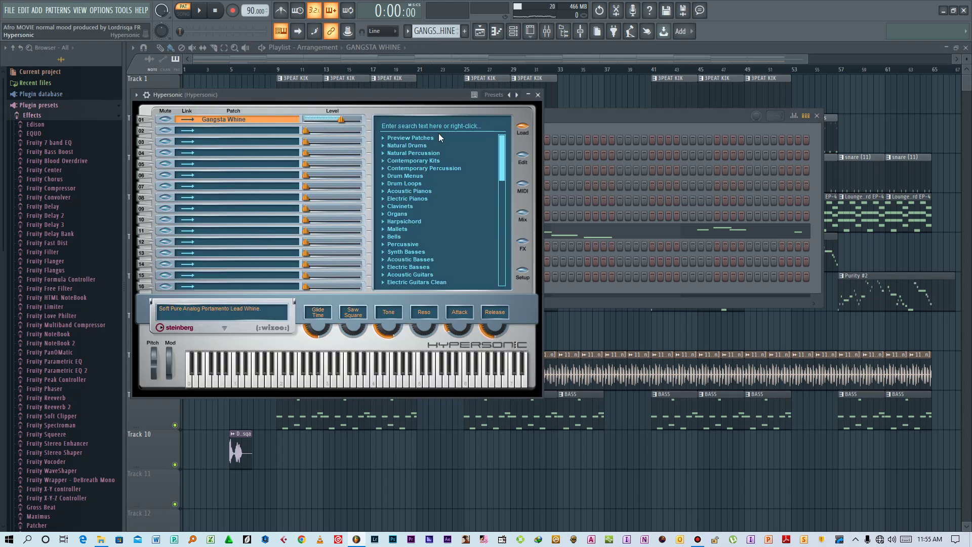
drag(500, 151, 504, 223)
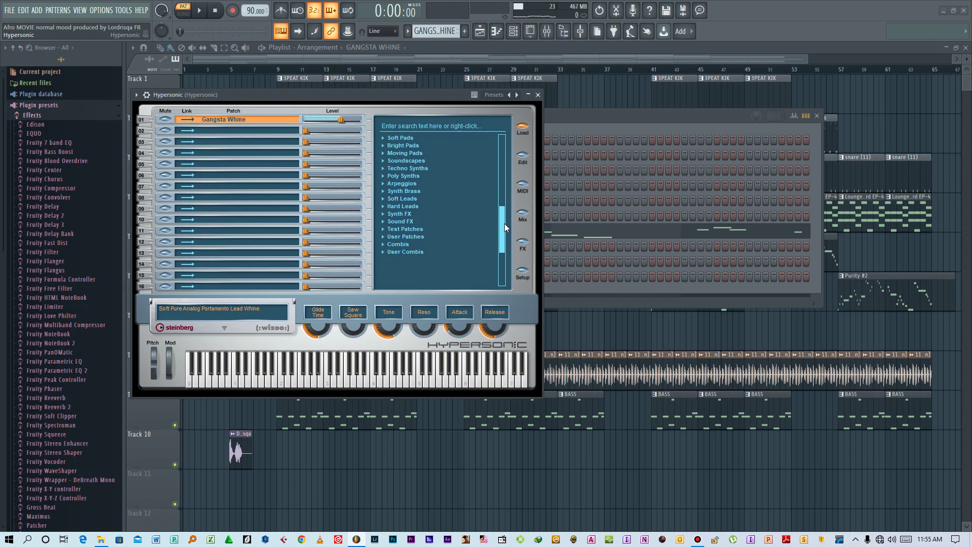
click(384, 199)
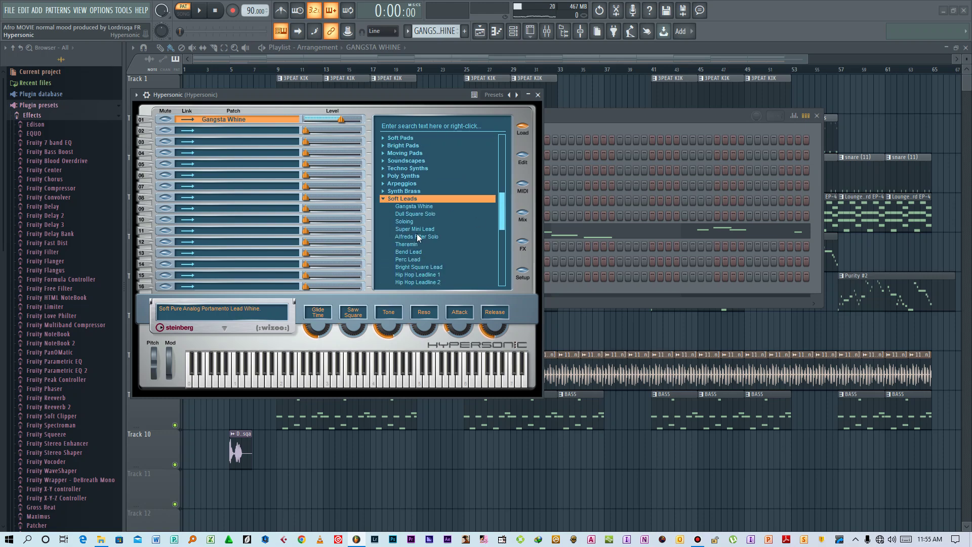
click(538, 95)
- Examine the Hypersonic lead's notes in the piano roll while playing the GANGSTA WHINE pattern
key(F7)
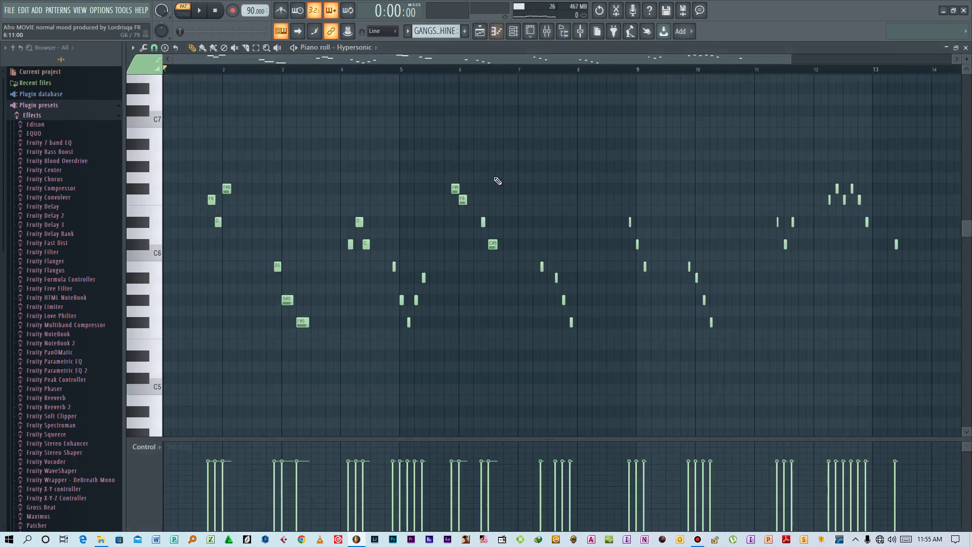
scroll(498, 181, up, 1)
key(space)
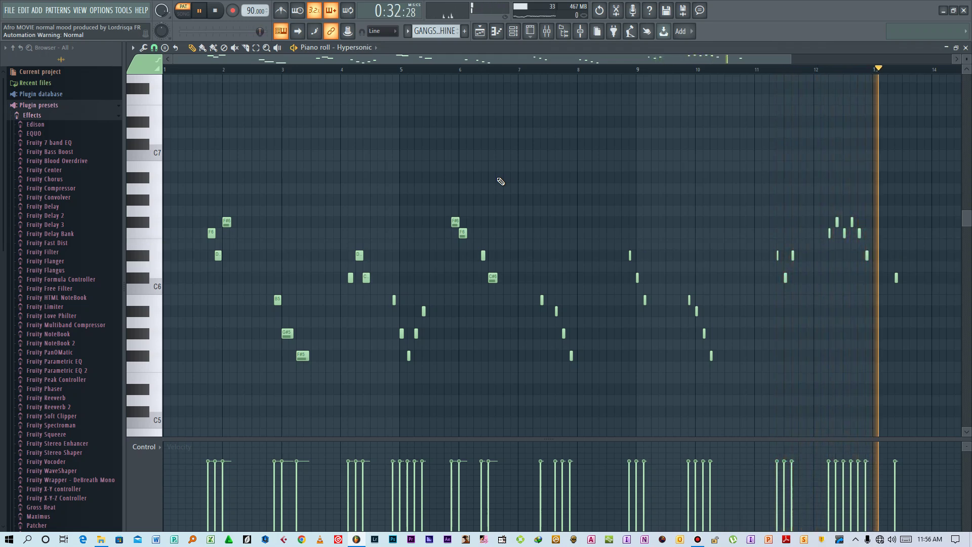
key(space)
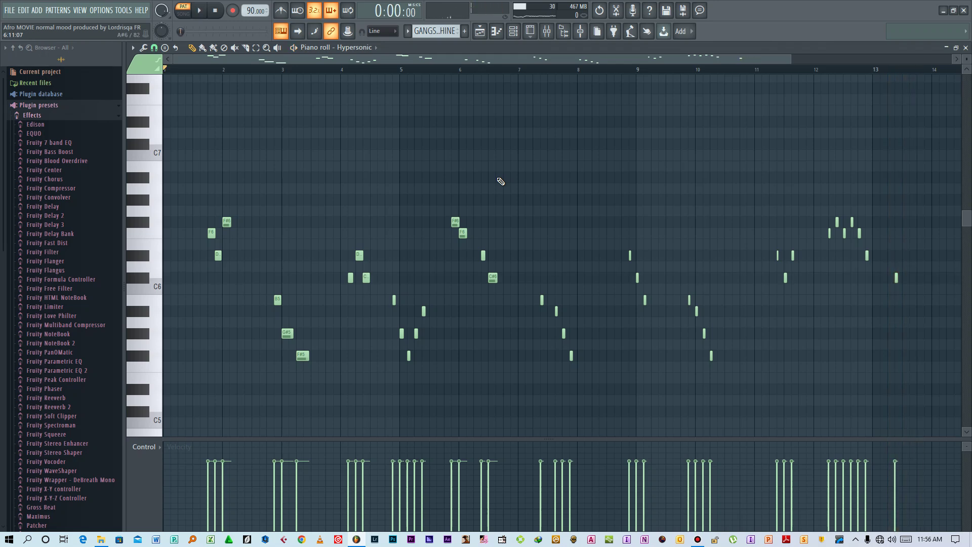
key(F7)
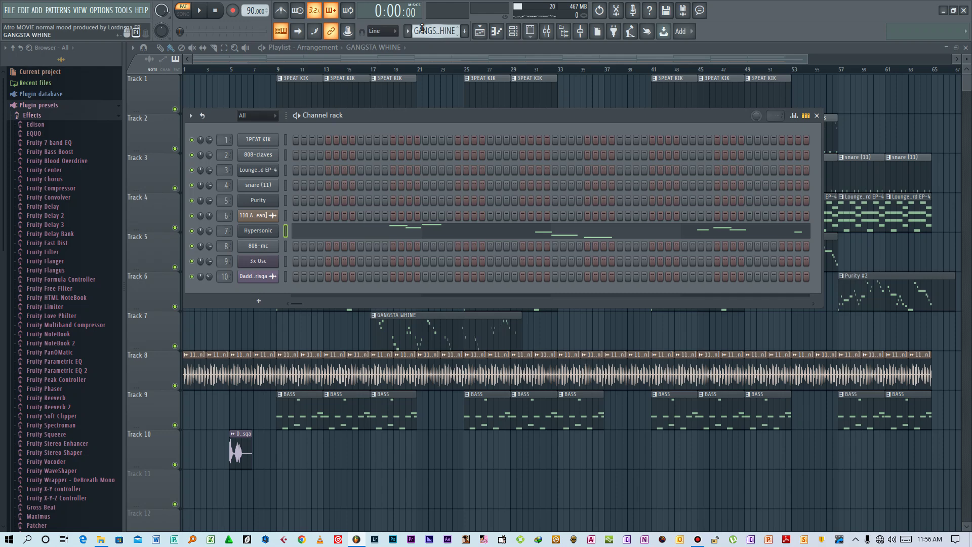
- Switch to the BASS pattern and inspect the oscillator settings of its 3x Osc instrument
scroll(423, 29, down, 1)
click(274, 262)
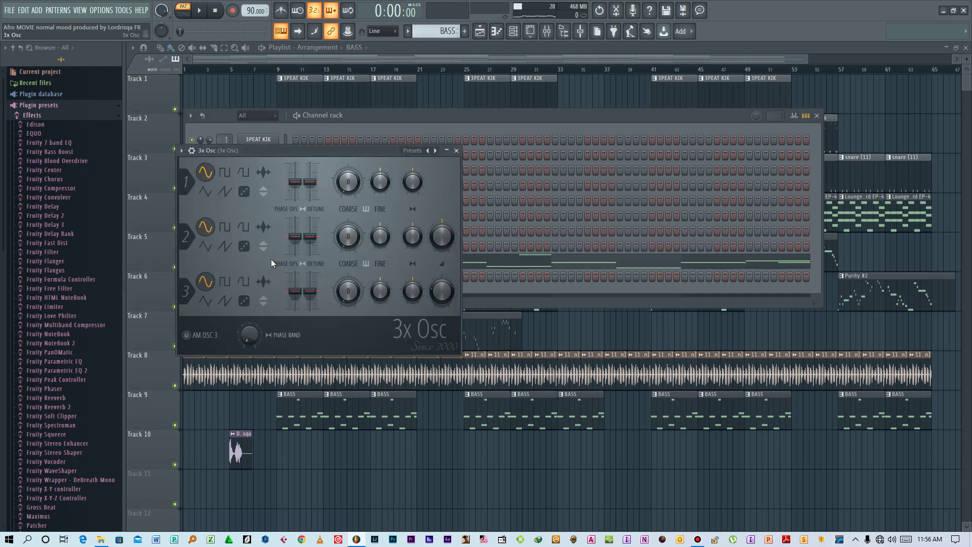
drag(312, 146, 369, 145)
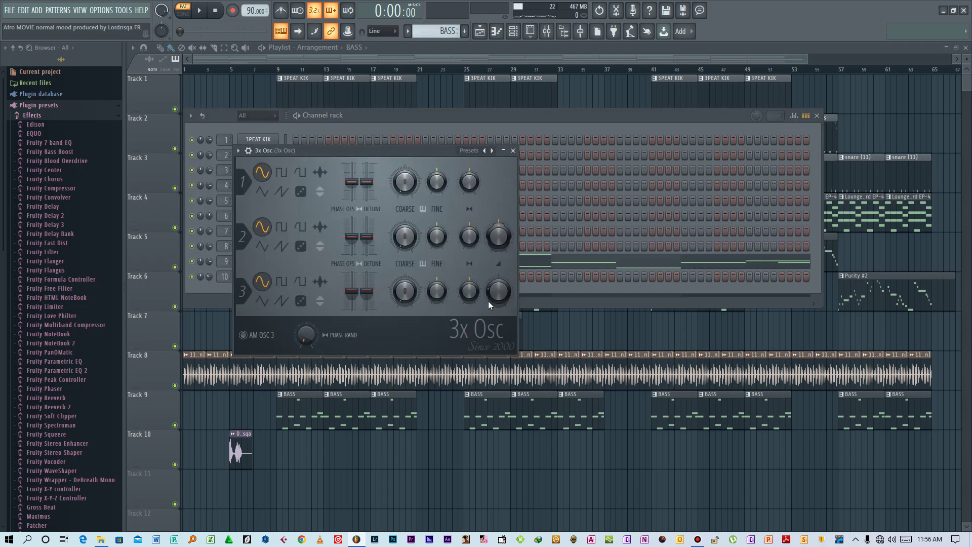
click(513, 151)
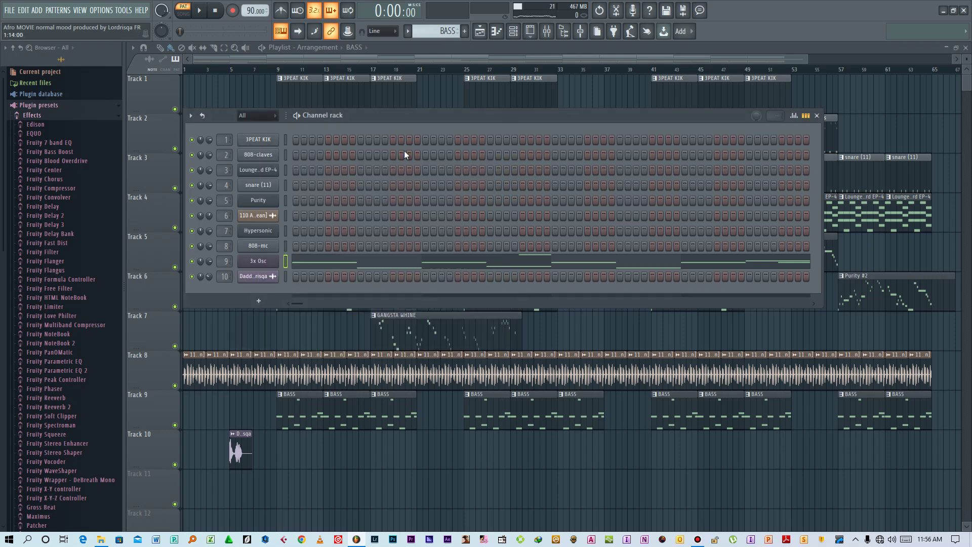
- Examine the 3x Osc bass notes in the piano roll while playing the BASS pattern through
key(F7)
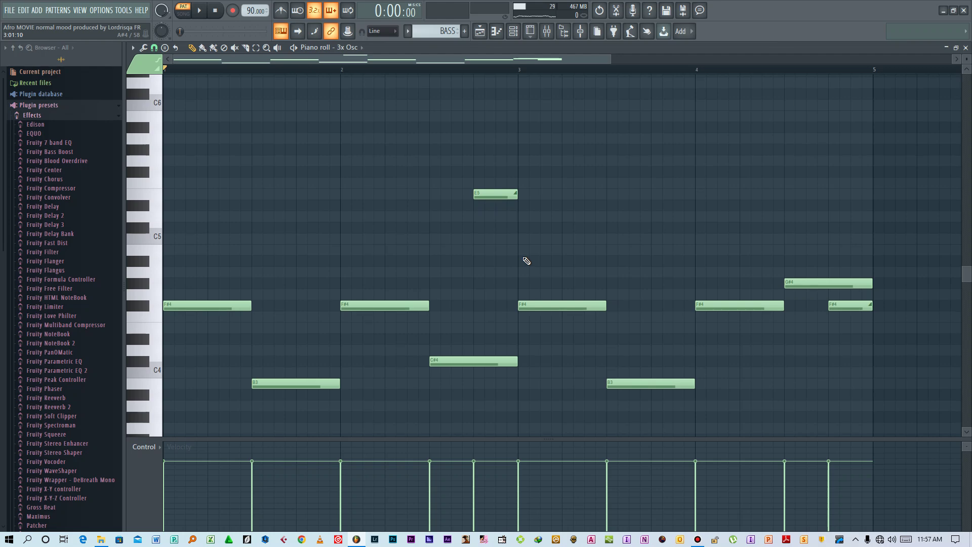
key(space)
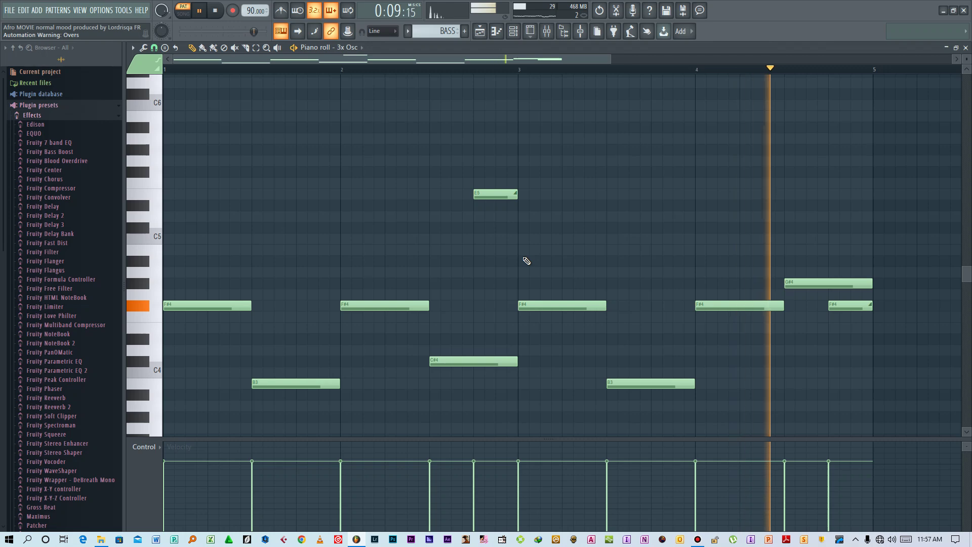
key(space)
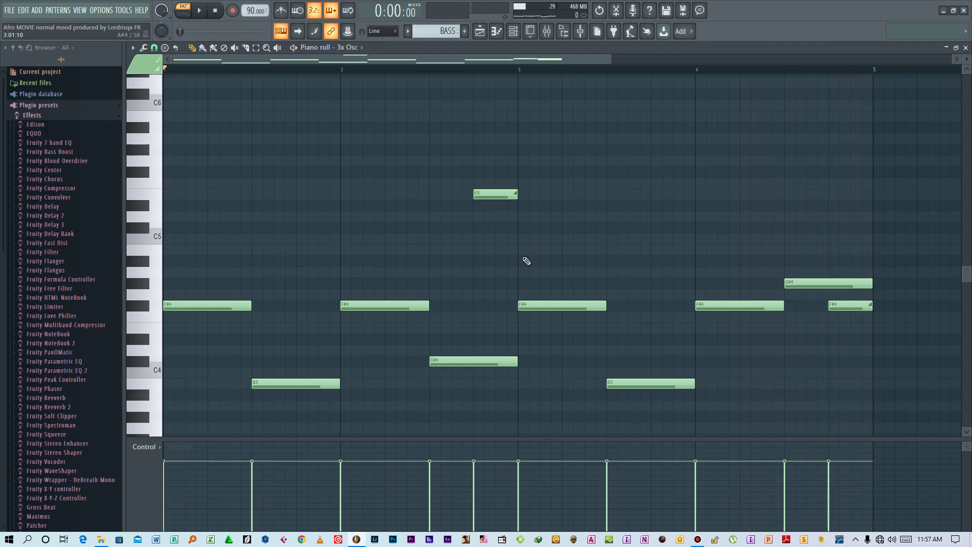
key(F7)
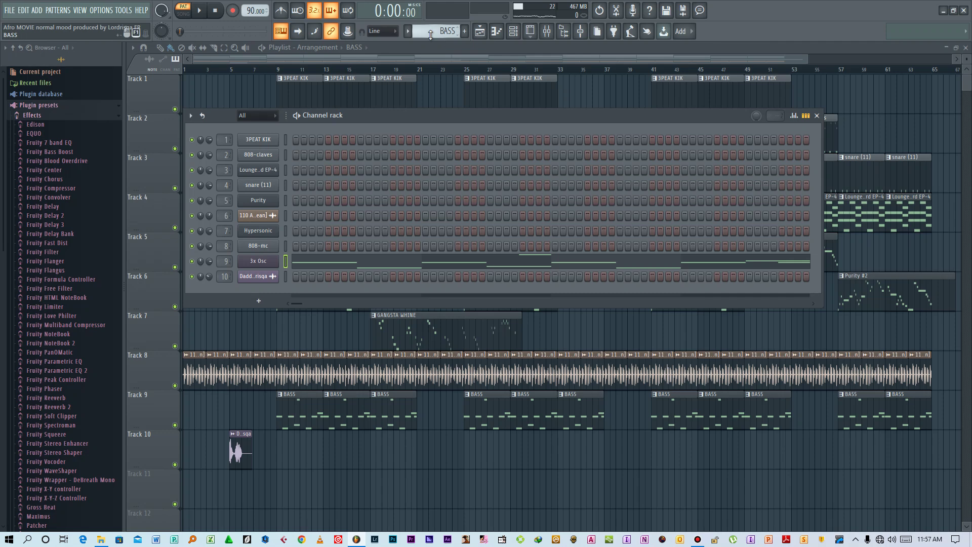
- Close the channel rack and play the full playlist arrangement in song mode from start to end
click(817, 116)
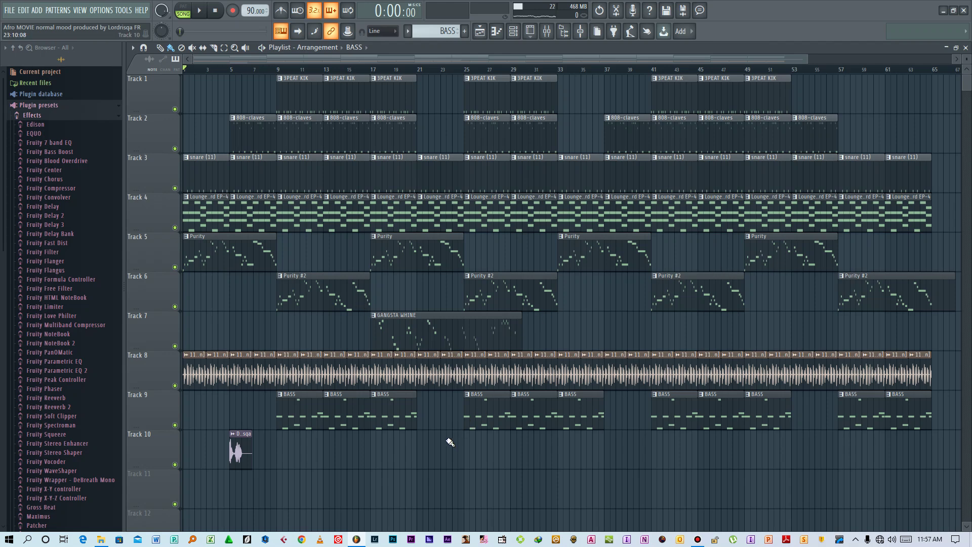
key(space)
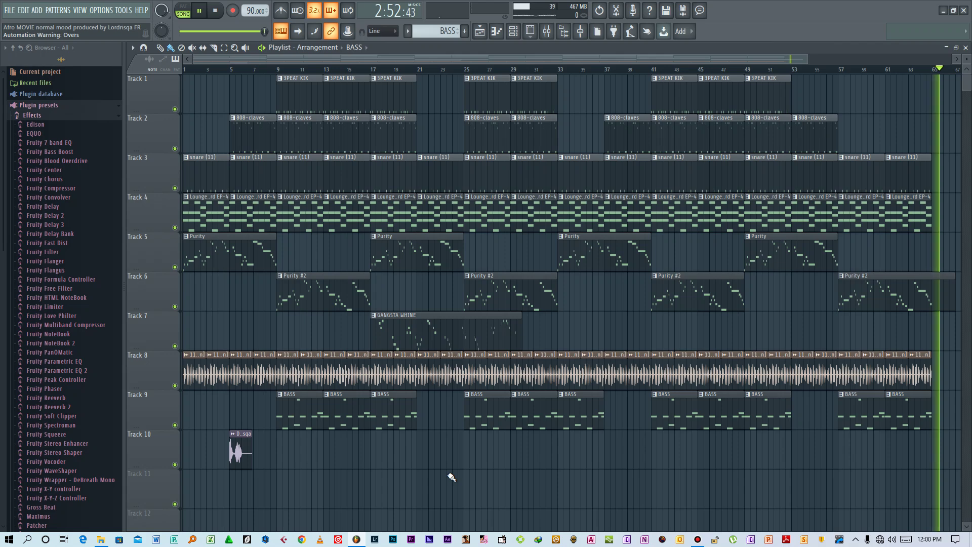
key(space)
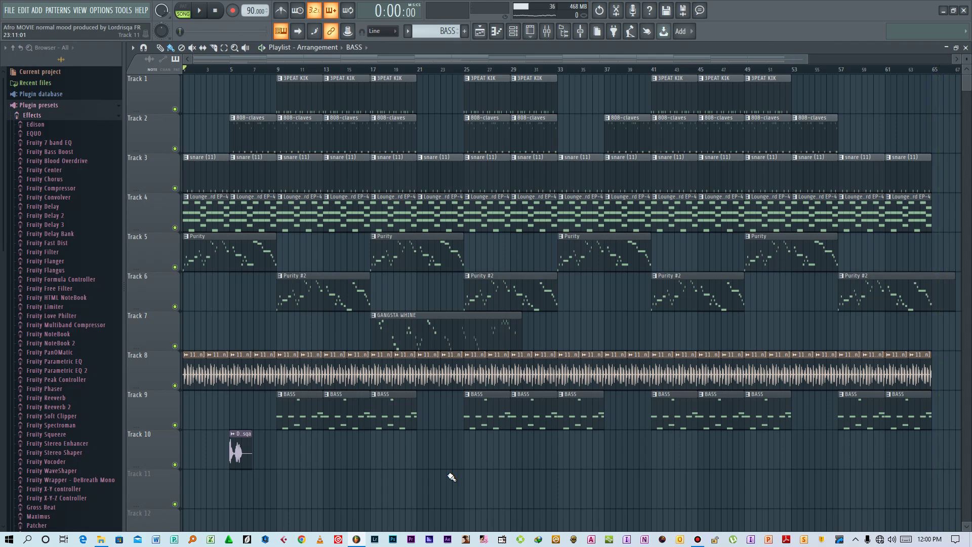
click(698, 540)
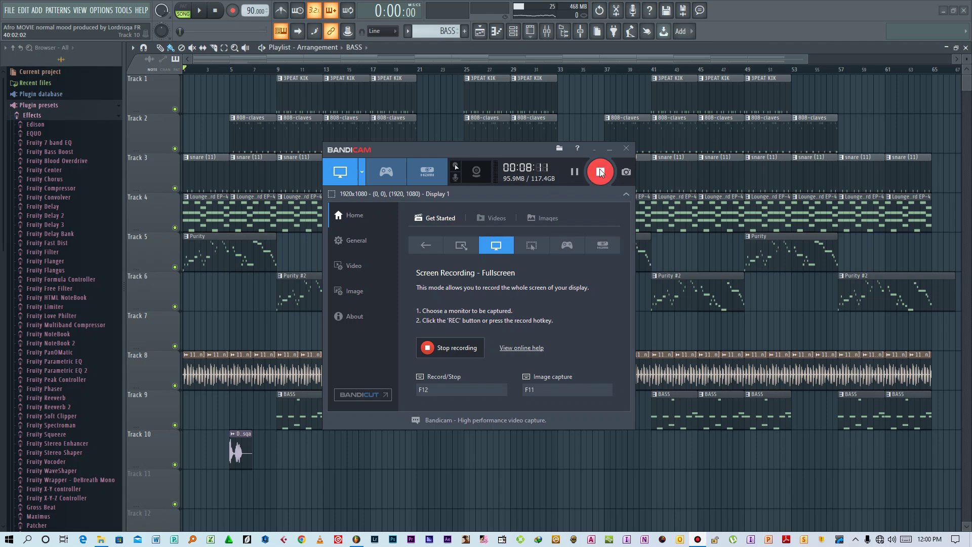